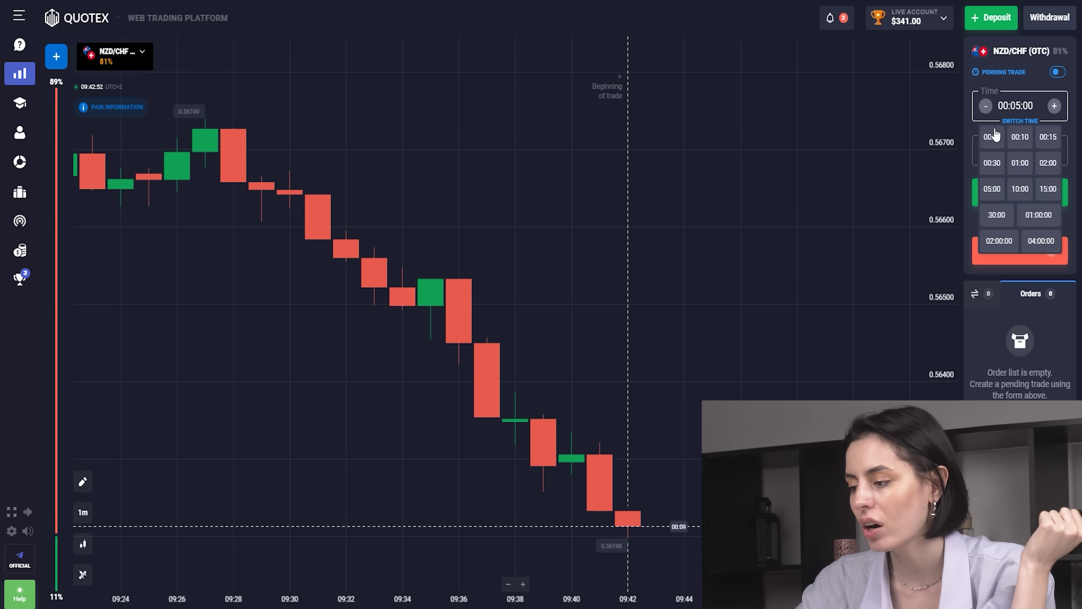
# Step: Set the trade time to 00:01:00 and add an ATR indicator with period 8 and thicker lines
pyautogui.click(1020, 164)
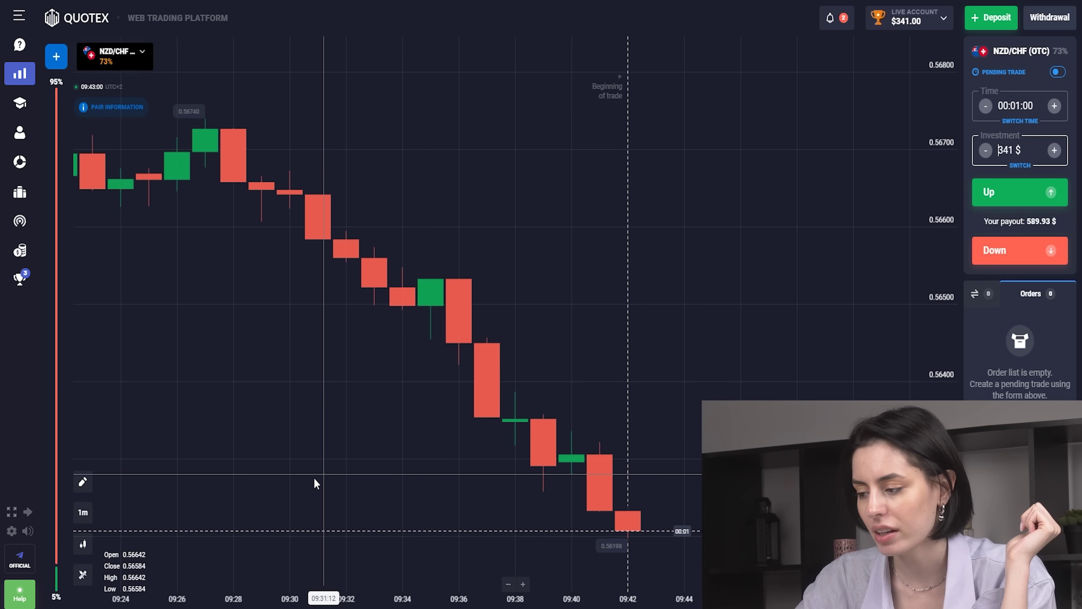
pyautogui.click(83, 575)
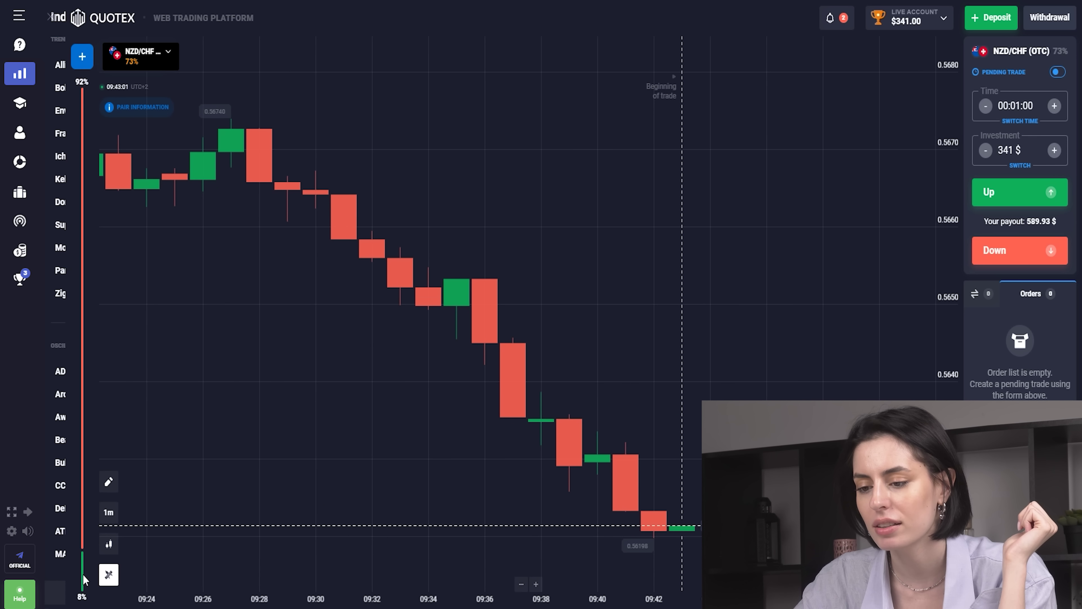
pyautogui.click(111, 532)
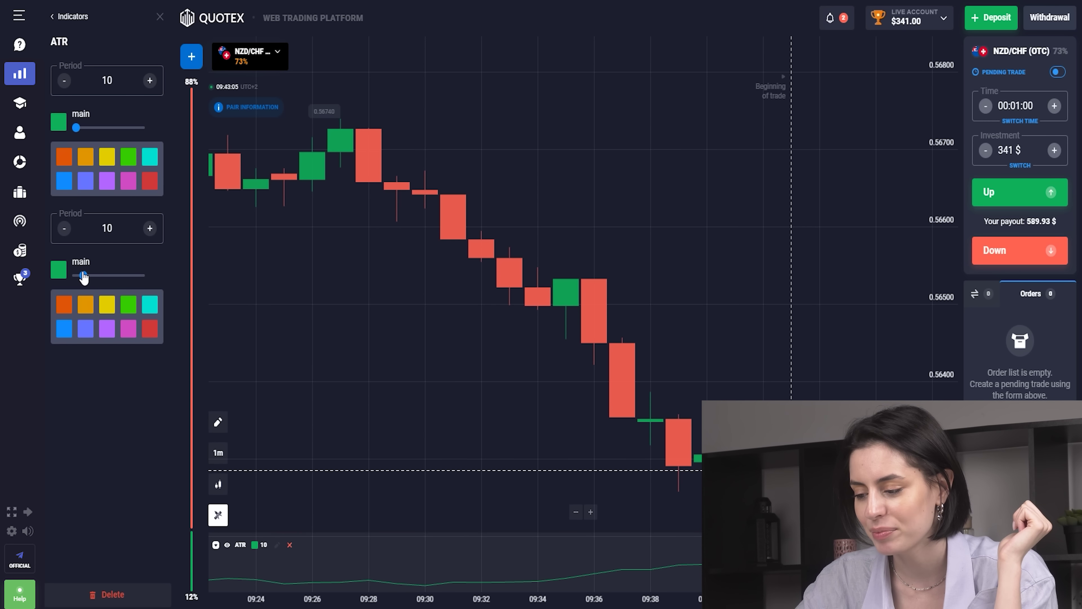
pyautogui.click(83, 128)
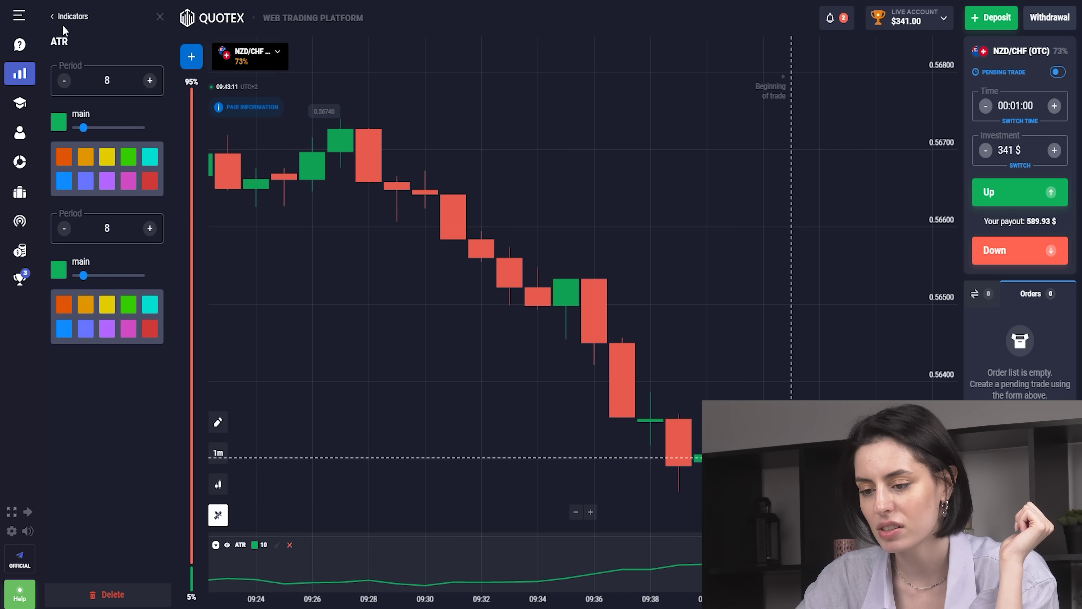
# Step: Add a Vortex indicator with period 8 and thicker viPlus and viMinus lines
pyautogui.click(55, 17)
pyautogui.scroll(-5, 94, 204)
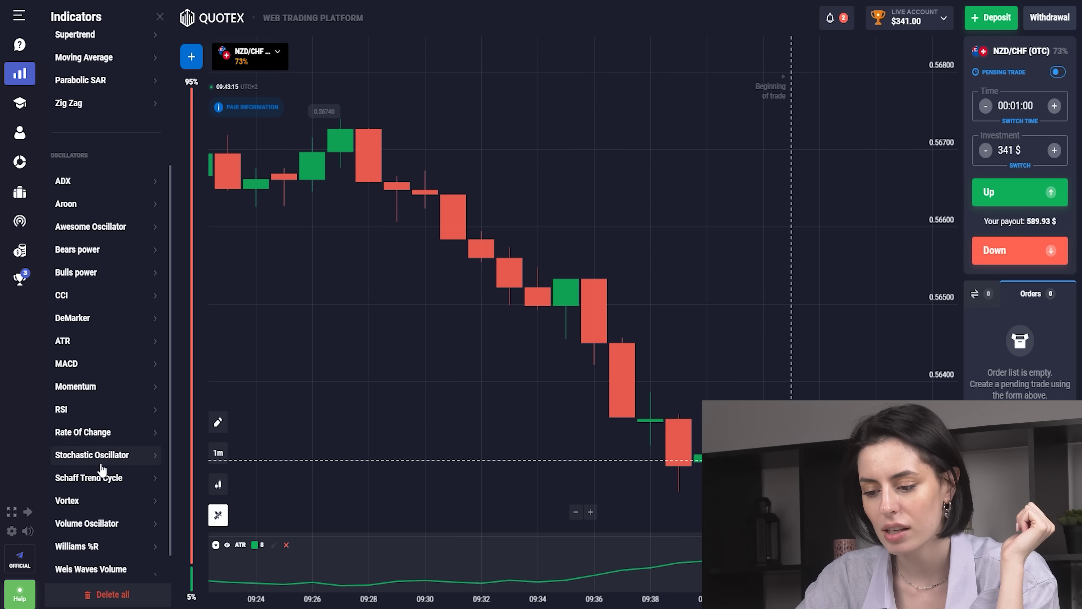
pyautogui.click(97, 498)
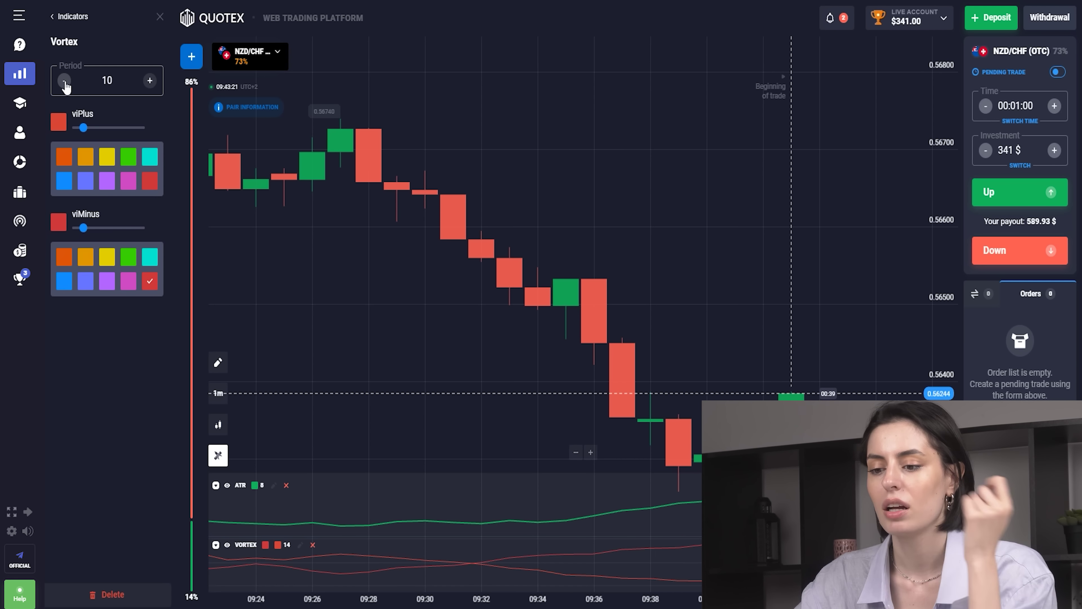
# Step: Add the Fractal indicator to the chart with its default up and down colours
pyautogui.click(68, 19)
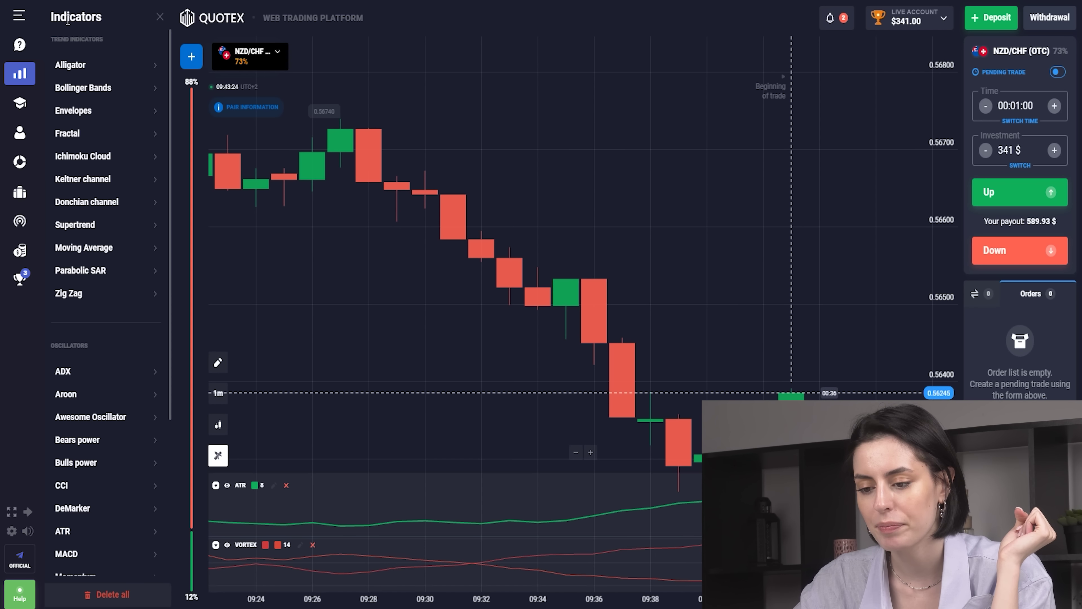
pyautogui.click(79, 140)
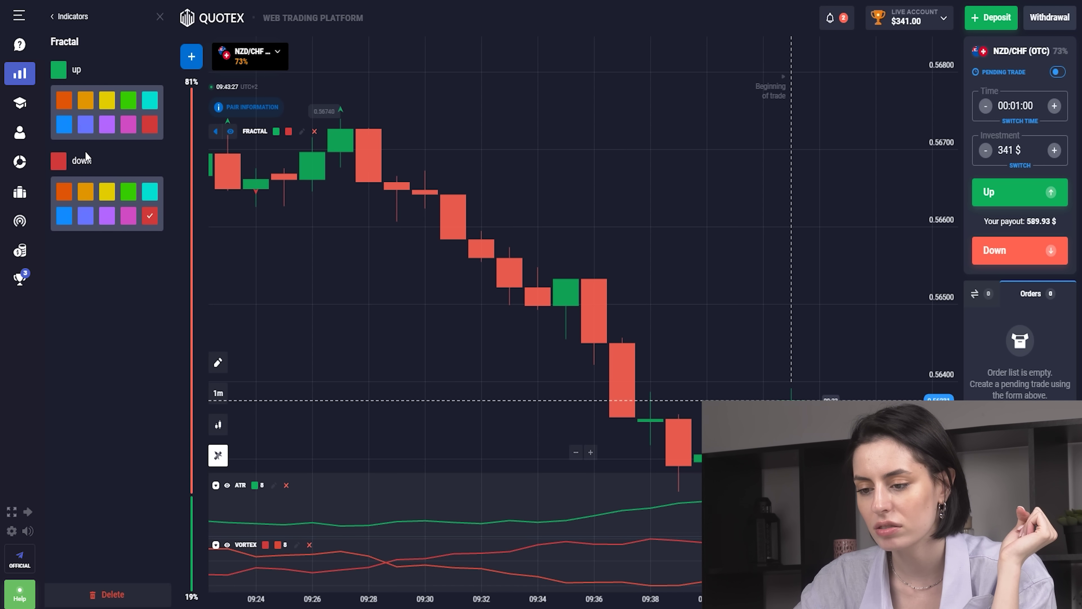
pyautogui.click(160, 17)
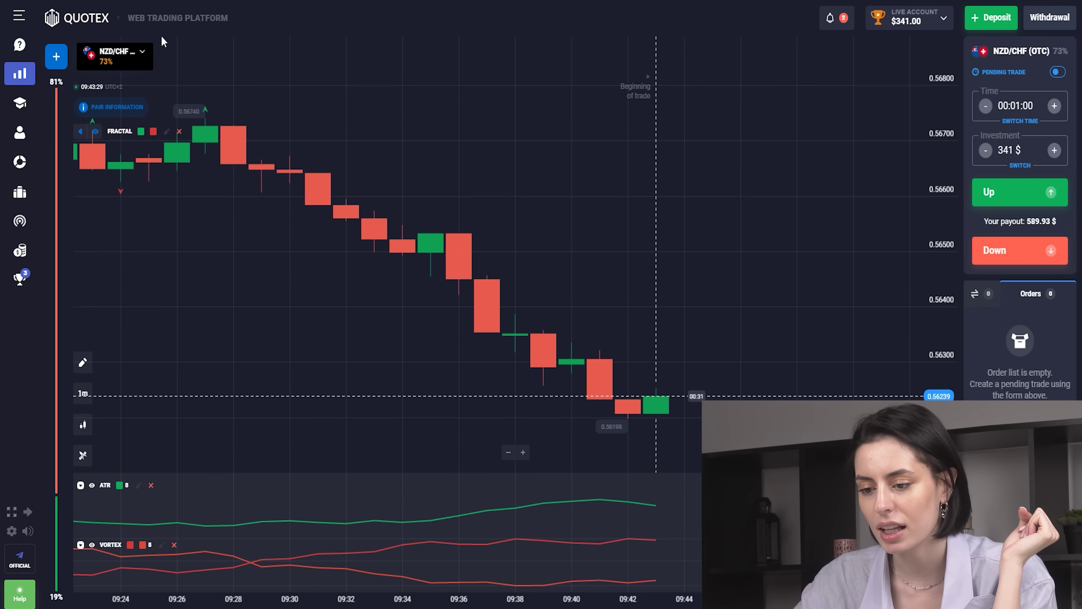
# Step: Switch the chart's candle timeframe to 10 seconds and enlarge the candles
pyautogui.click(83, 393)
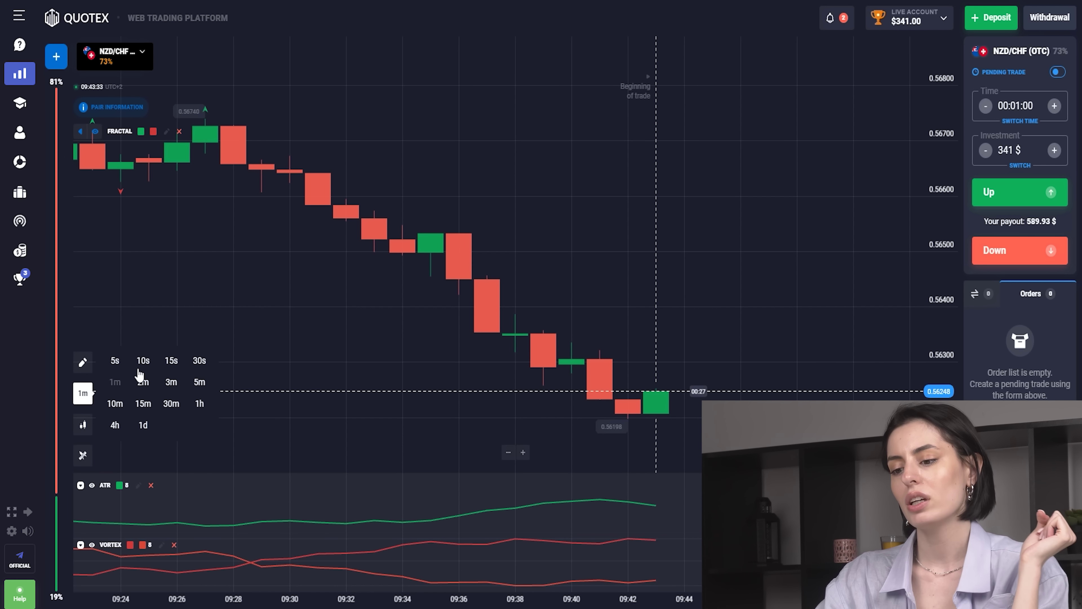
pyautogui.click(143, 361)
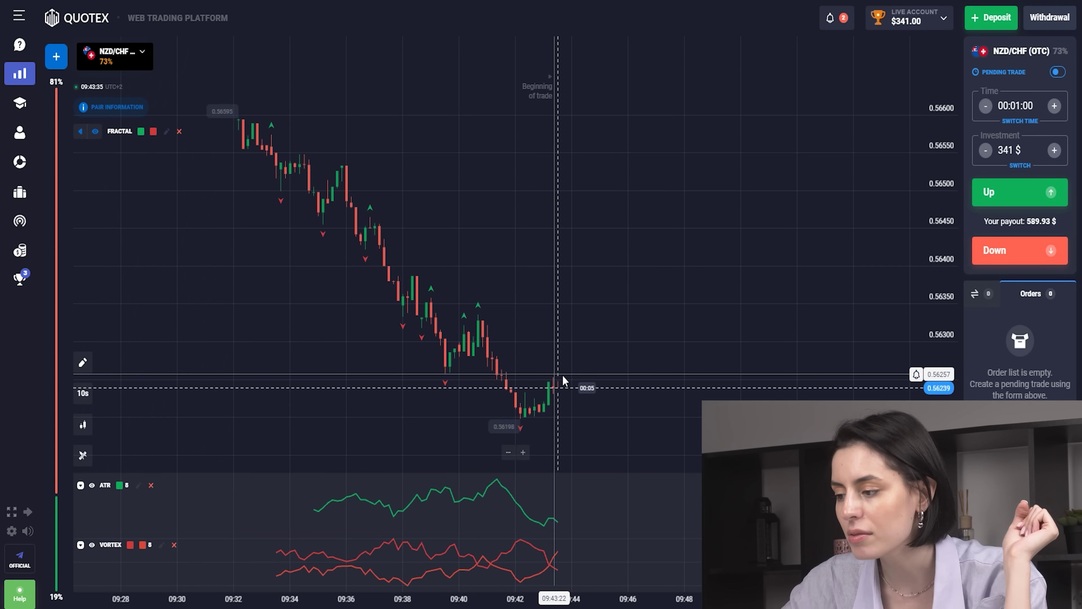
pyautogui.scroll(3, 566, 375)
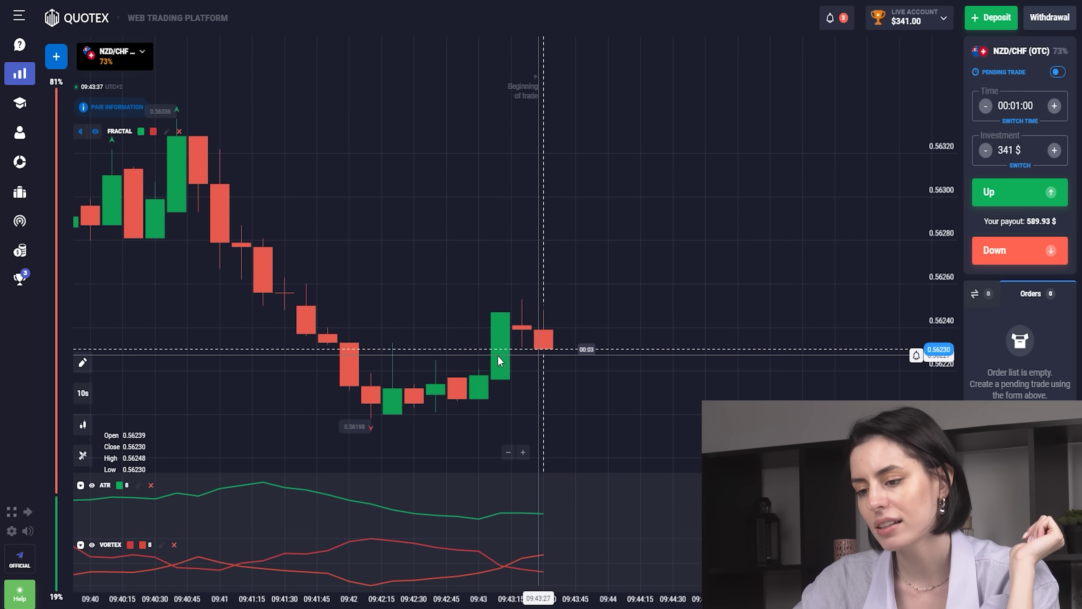
# Step: Open charts for the currency pairs AUD/USD (OTC), CHF/JPY (OTC) and AUD/CAD (OTC)
pyautogui.click(56, 57)
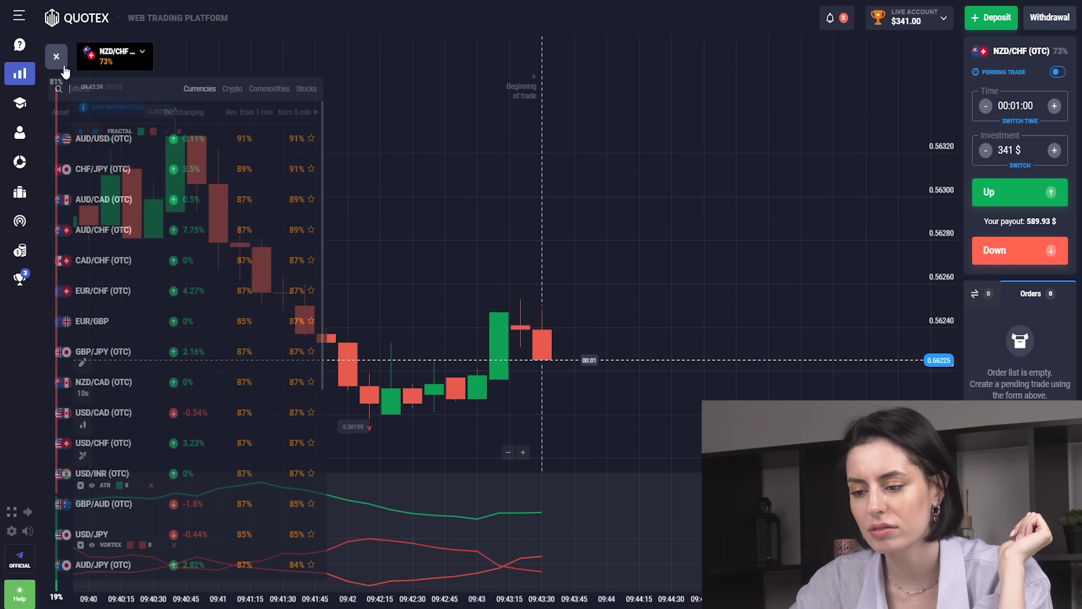
pyautogui.click(103, 140)
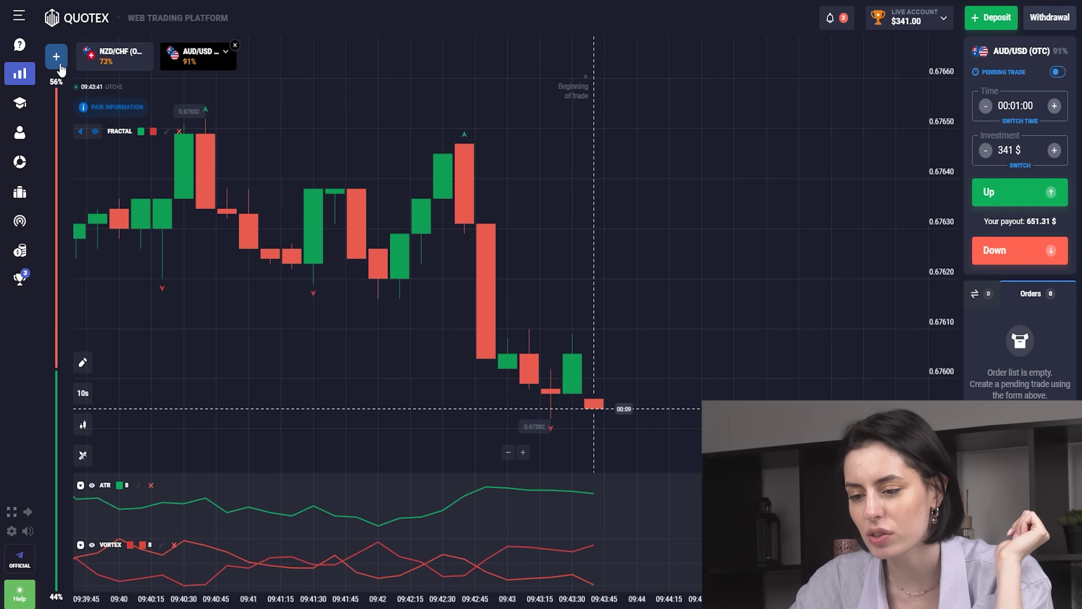
pyautogui.click(56, 57)
pyautogui.click(90, 170)
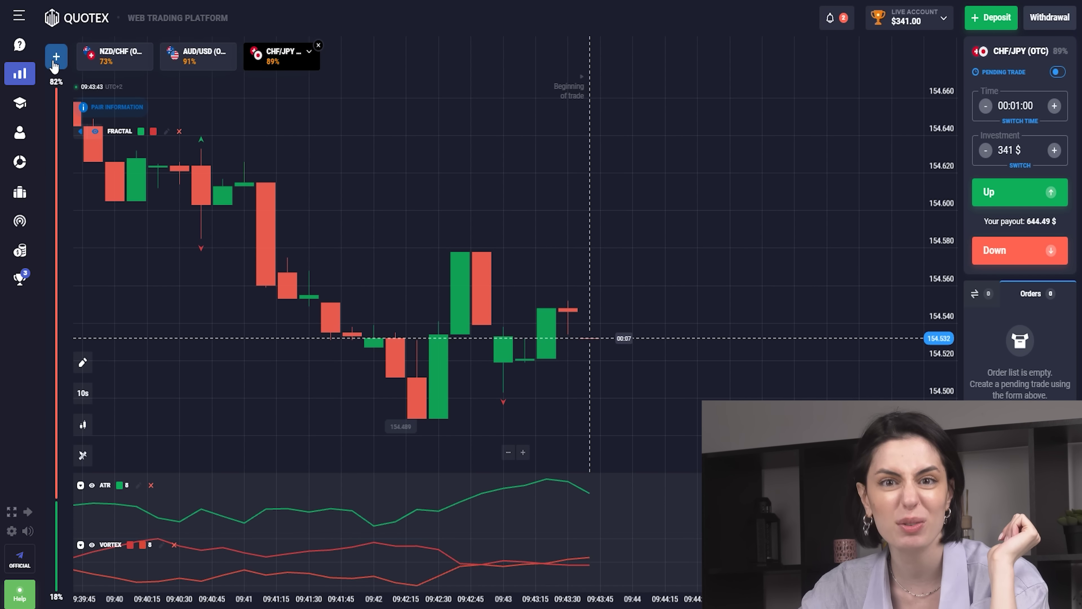
pyautogui.click(56, 56)
pyautogui.click(99, 199)
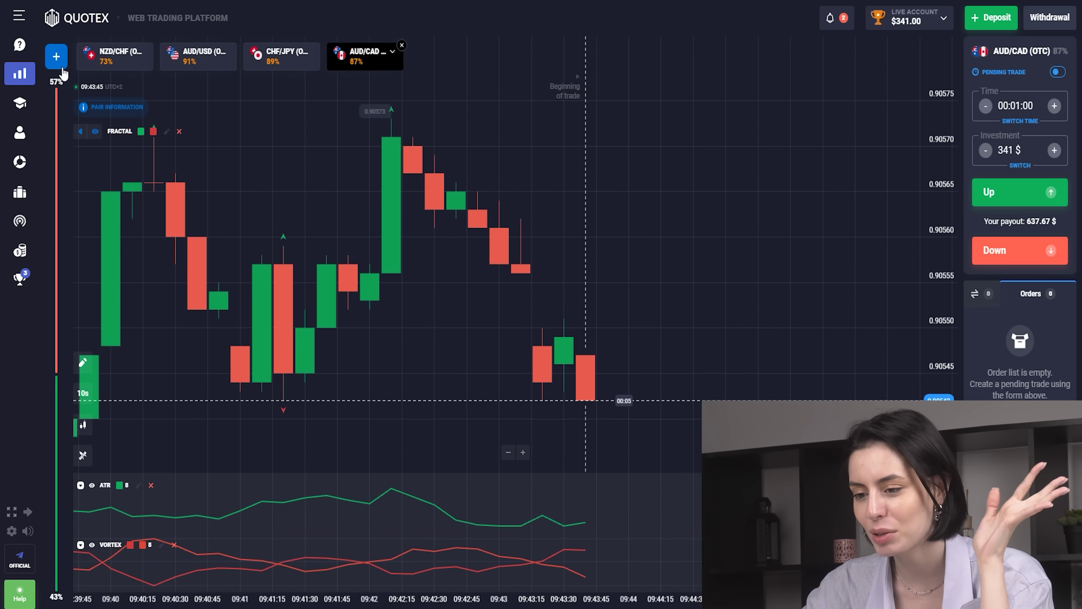
# Step: Open charts for the currency pairs AUD/CHF (OTC), CAD/CHF (OTC) and EUR/CHF (OTC)
pyautogui.click(56, 57)
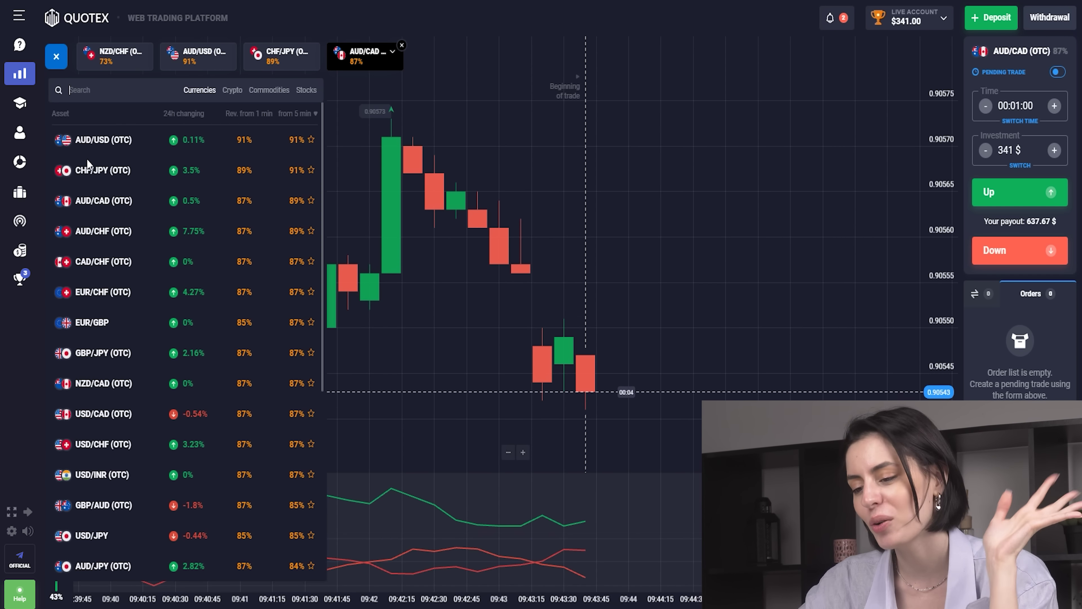
pyautogui.click(96, 233)
pyautogui.click(56, 56)
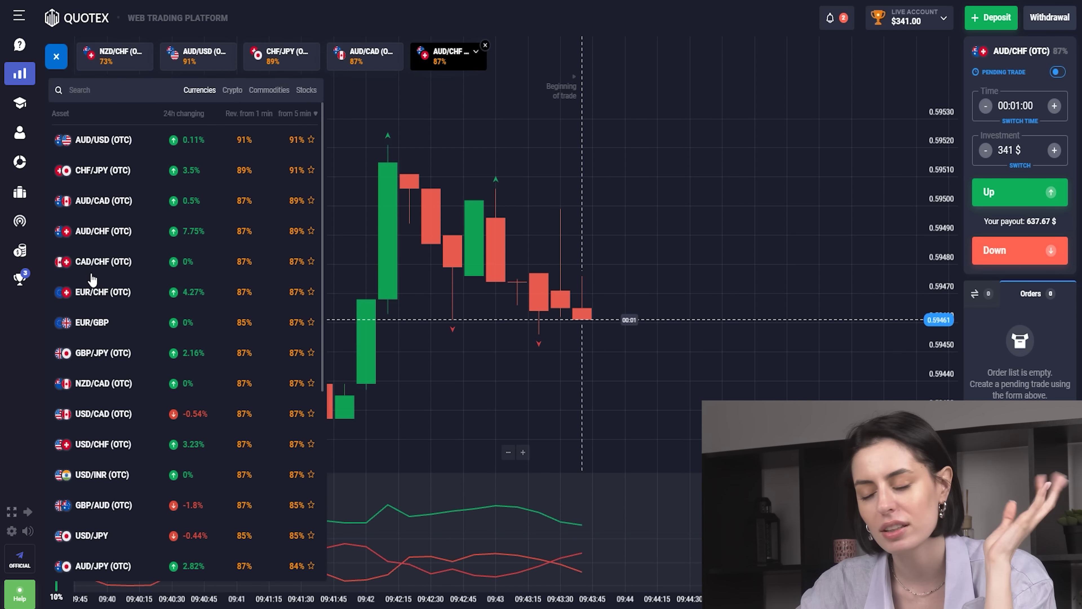
pyautogui.click(101, 269)
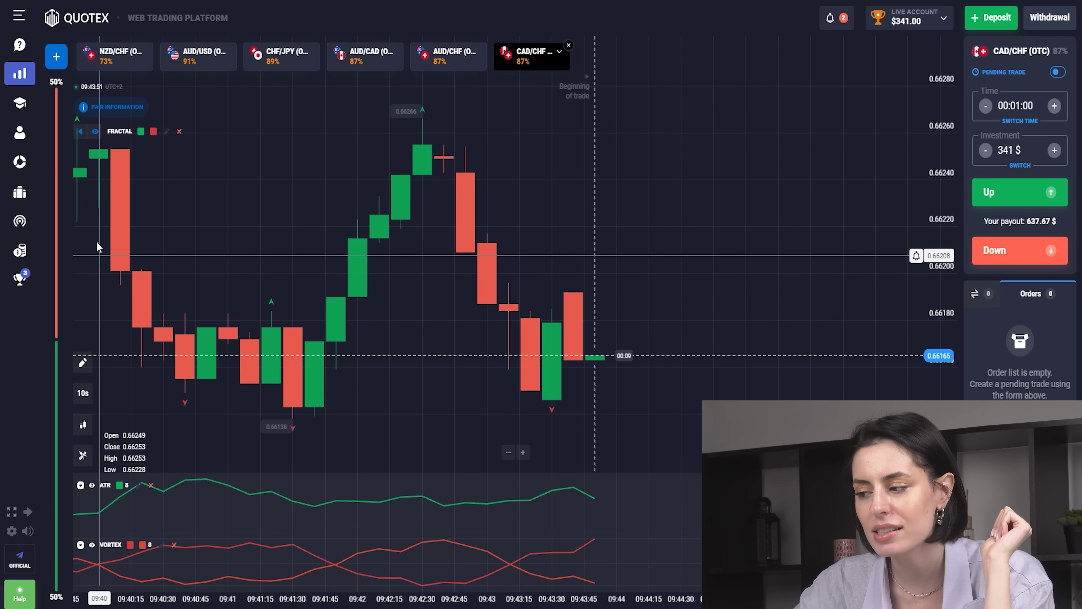
pyautogui.click(55, 57)
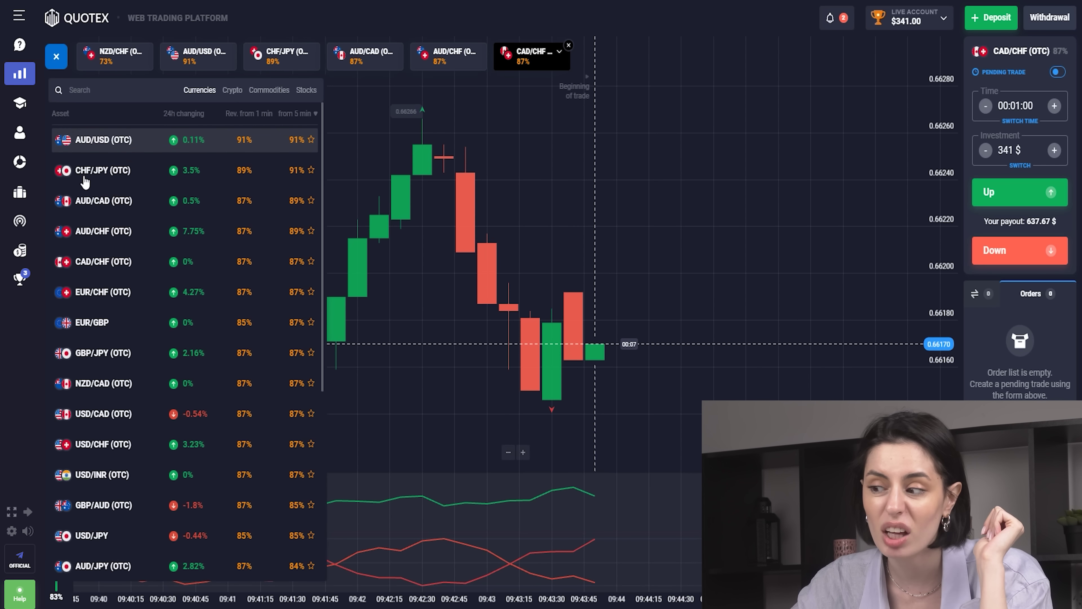
pyautogui.click(93, 291)
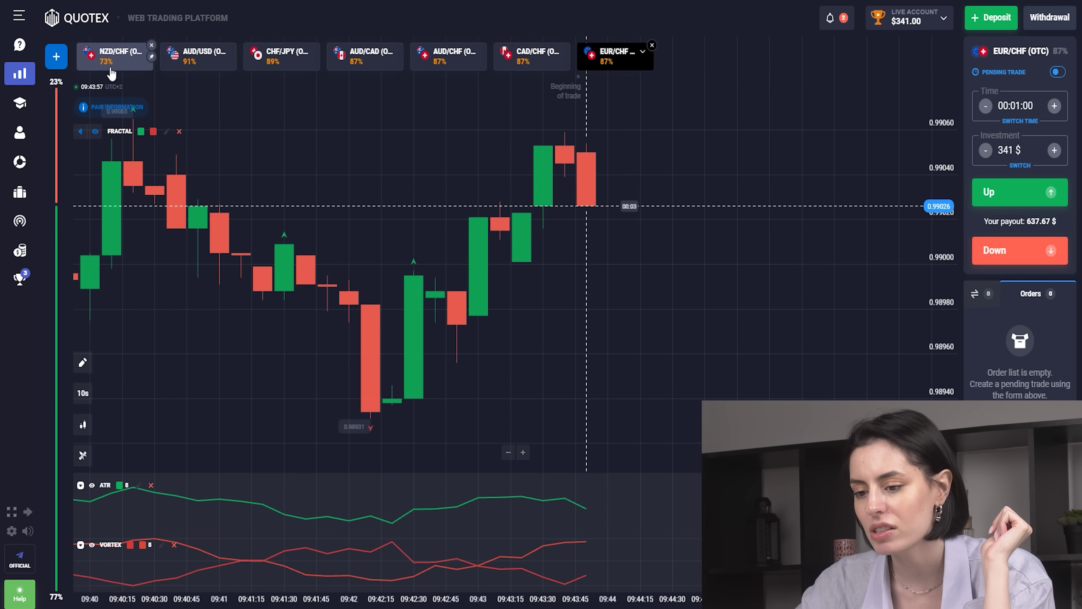
# Step: Remove NZD/CHF (OTC) from the open charts and add GBP/JPY (OTC)
pyautogui.click(151, 45)
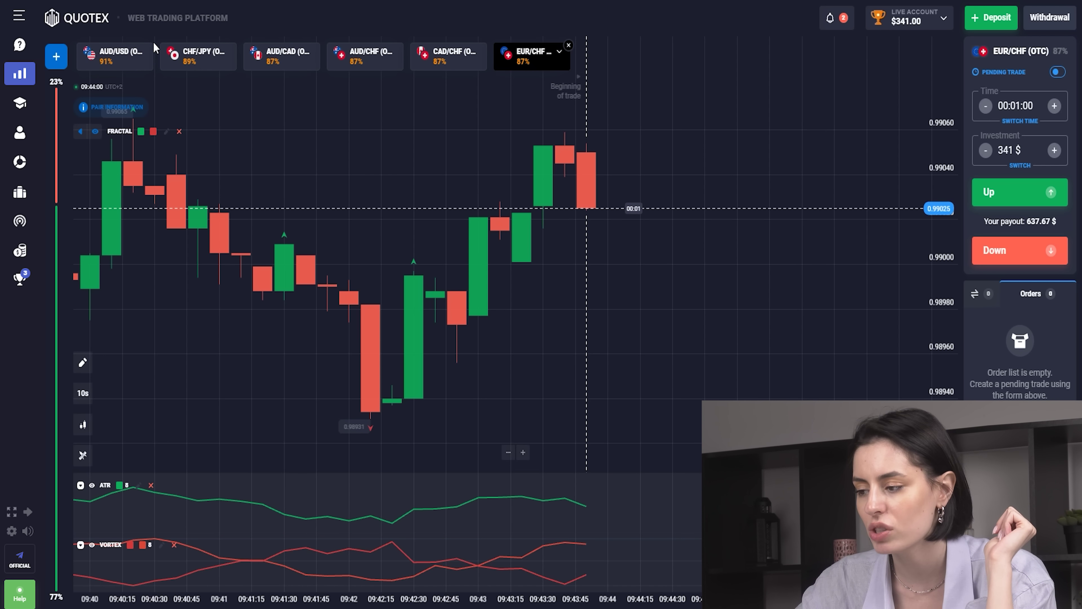
pyautogui.click(63, 66)
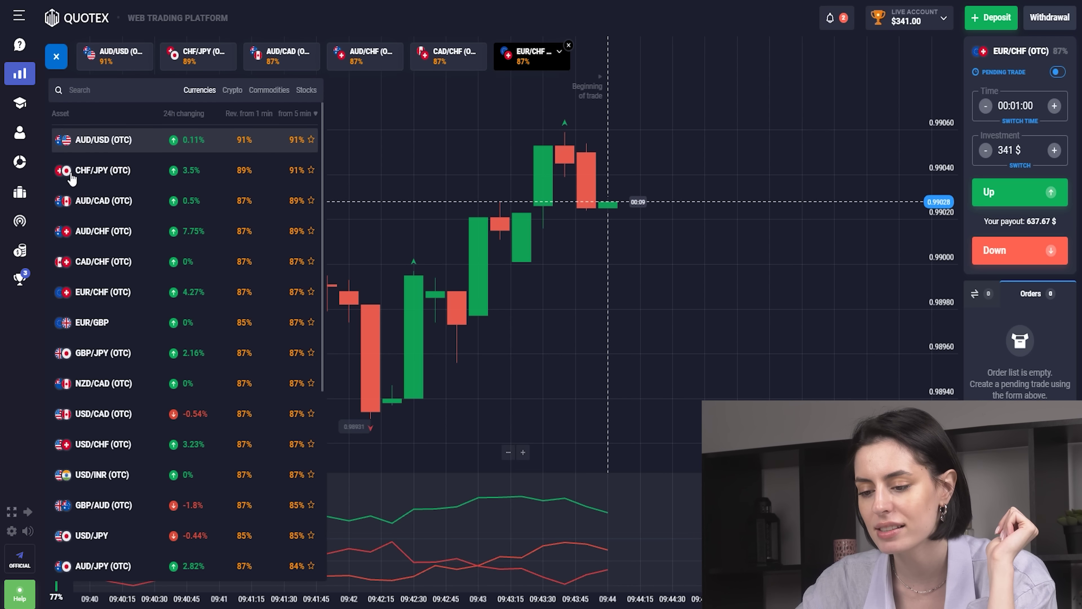
pyautogui.click(93, 353)
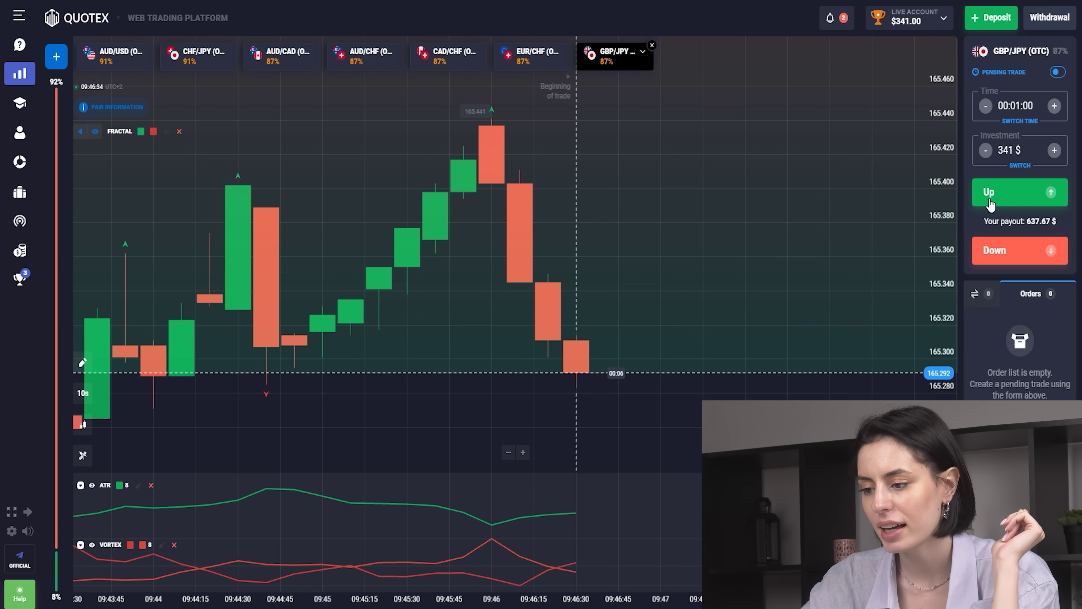
# Step: Place a one-minute Up trade of $341 on GBP/JPY (OTC)
pyautogui.click(981, 199)
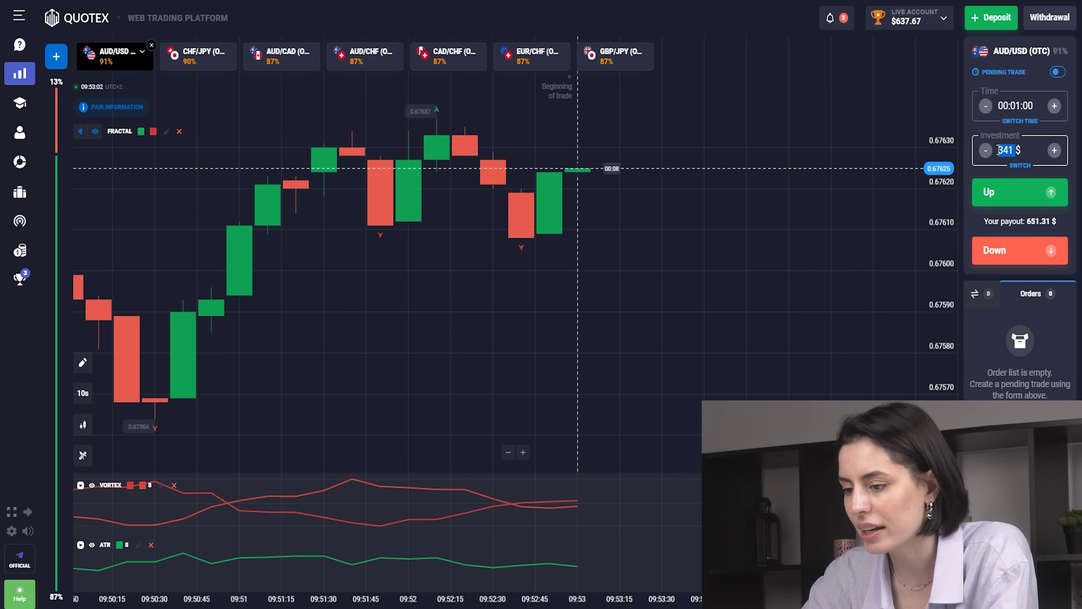
# Step: Set the investment to $637 and place a one-minute Down trade on AUD/USD (OTC)
pyautogui.write('637')
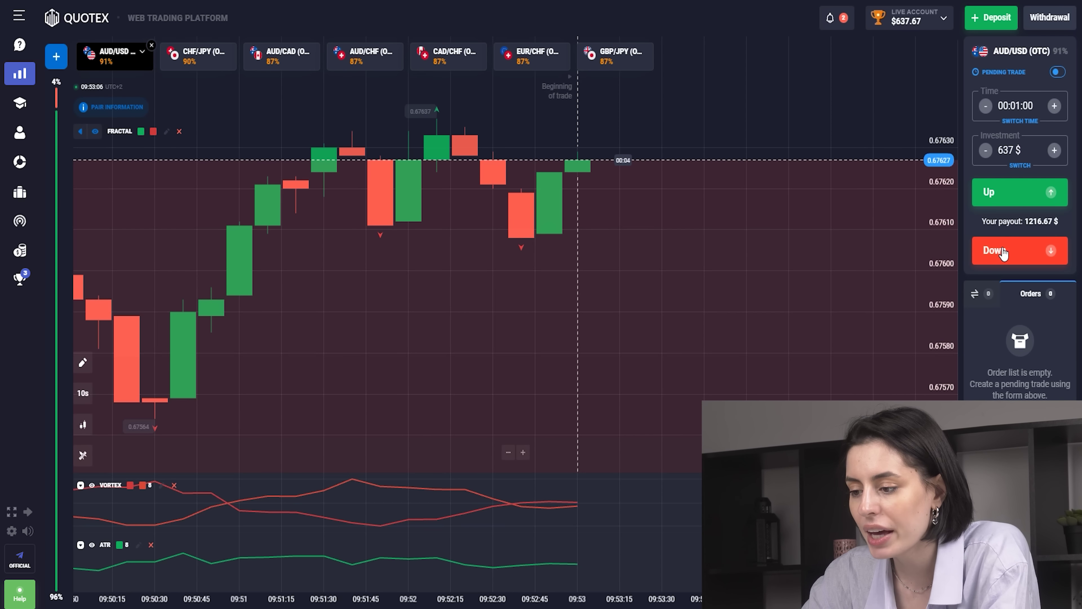
pyautogui.click(1003, 251)
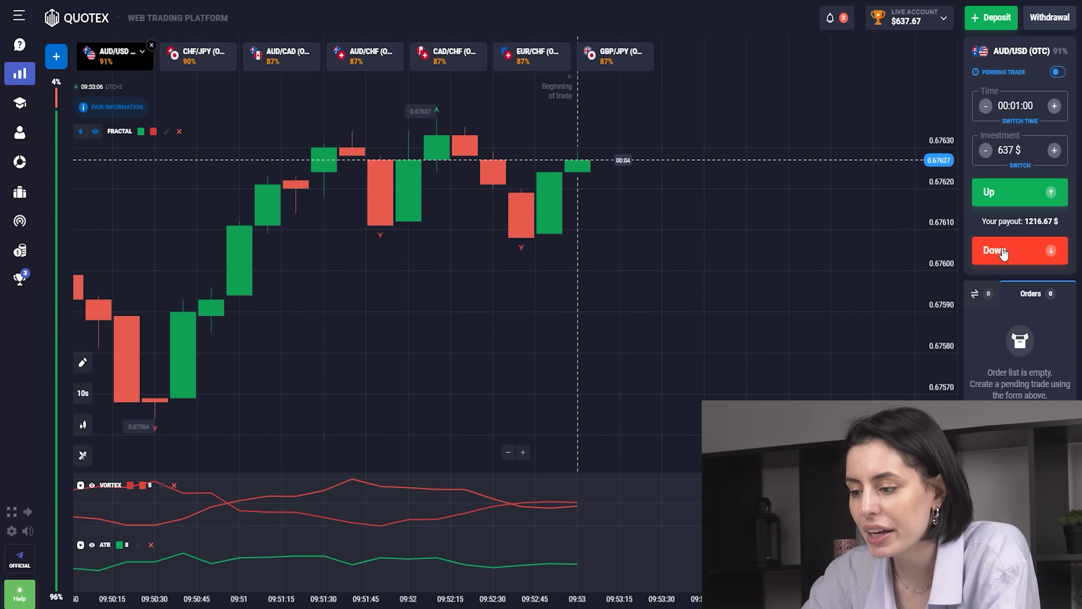
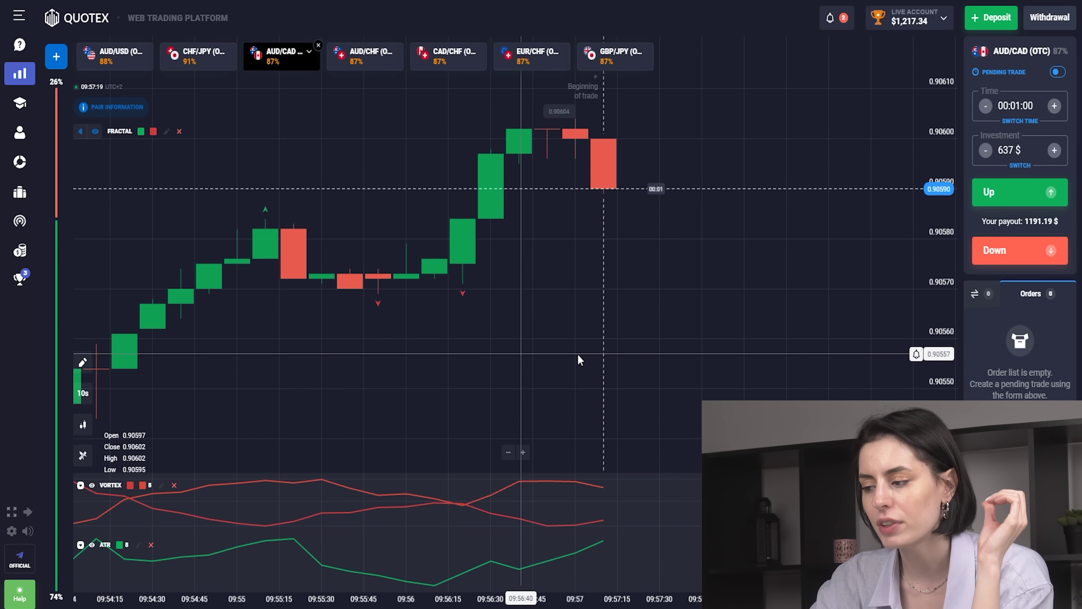
# Step: Set the investment to $1,000 and place a one-minute Up trade on AUD/CAD (OTC)
pyautogui.click(1004, 148)
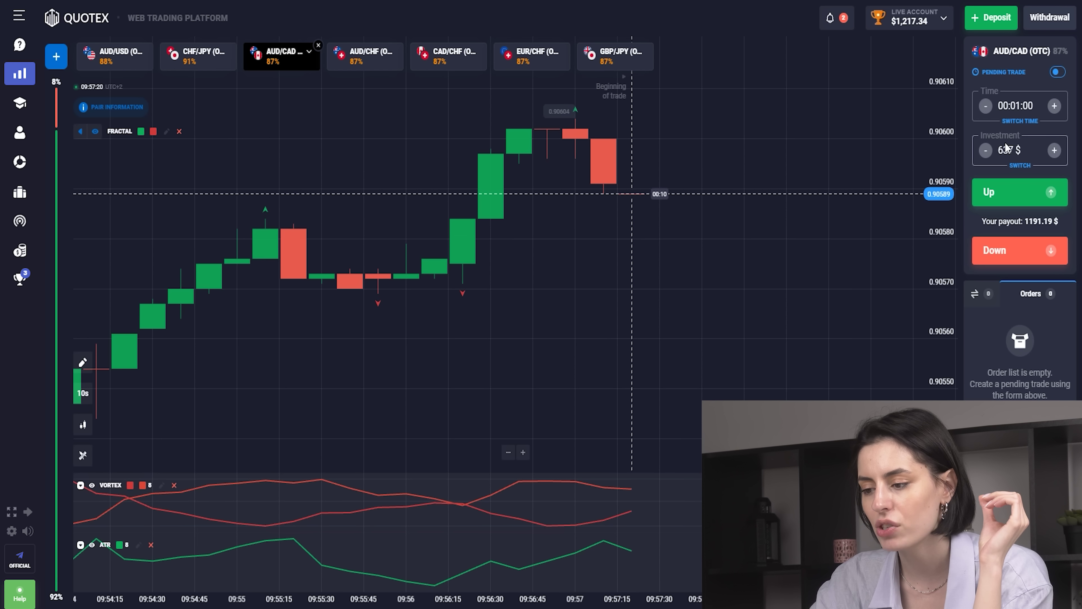
pyautogui.press('BackSpace')
pyautogui.write('6')
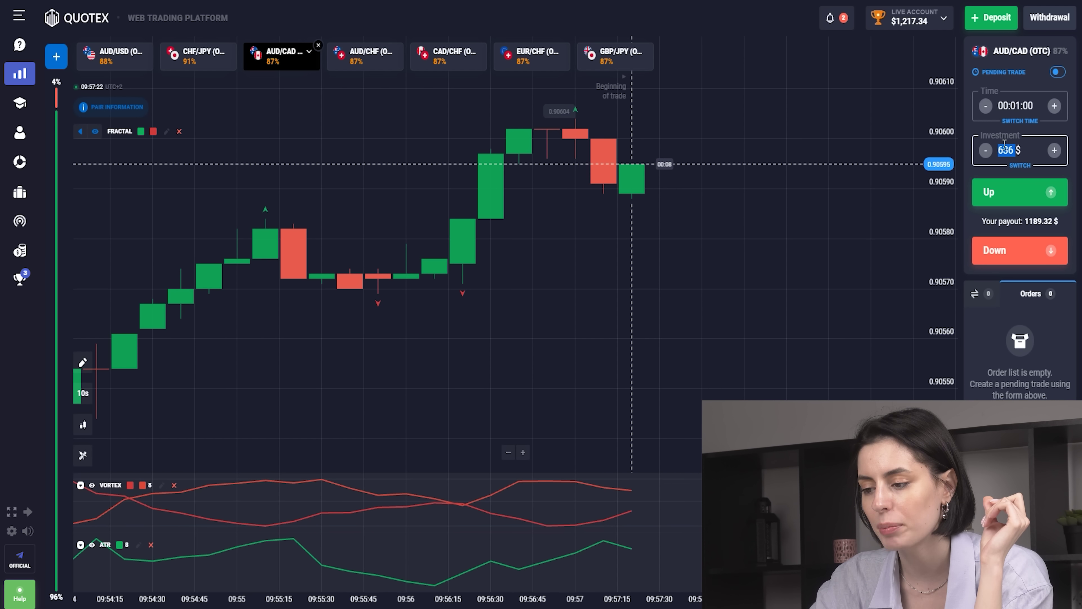
pyautogui.write('1000')
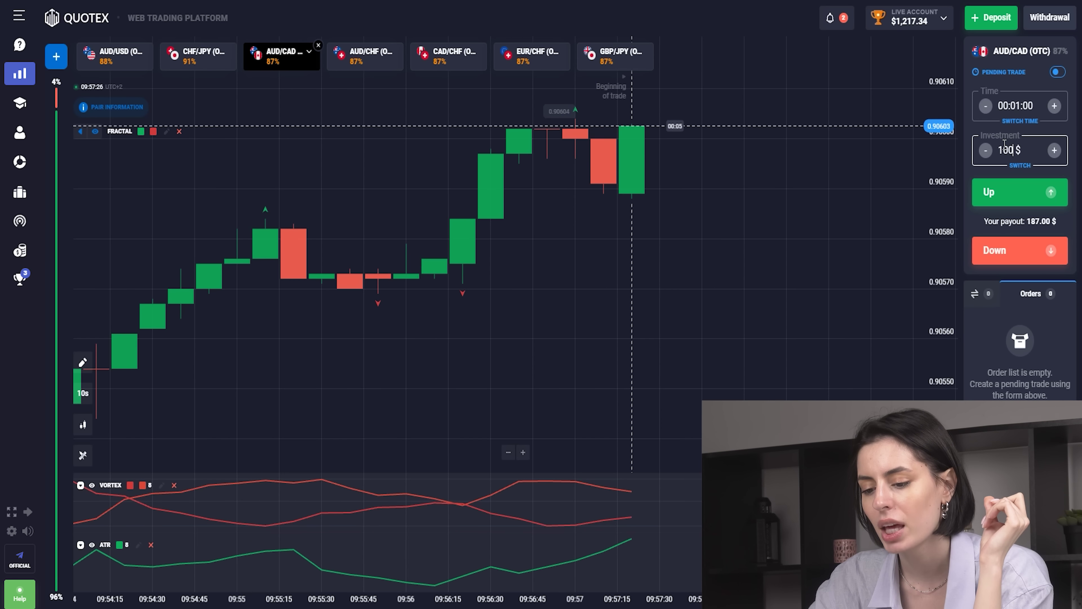
pyautogui.click(1008, 192)
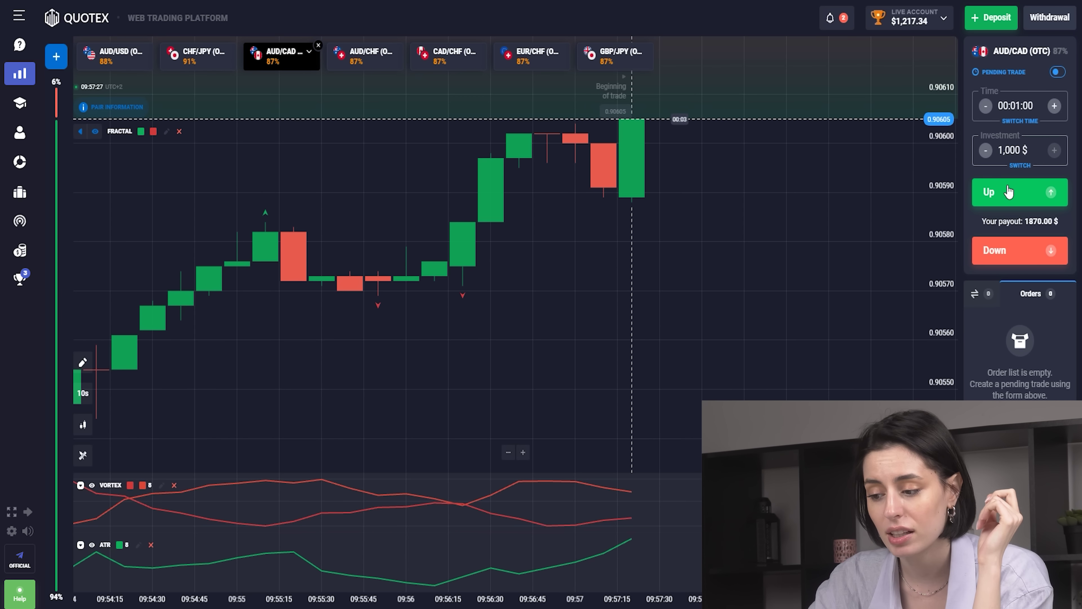
pyautogui.click(995, 197)
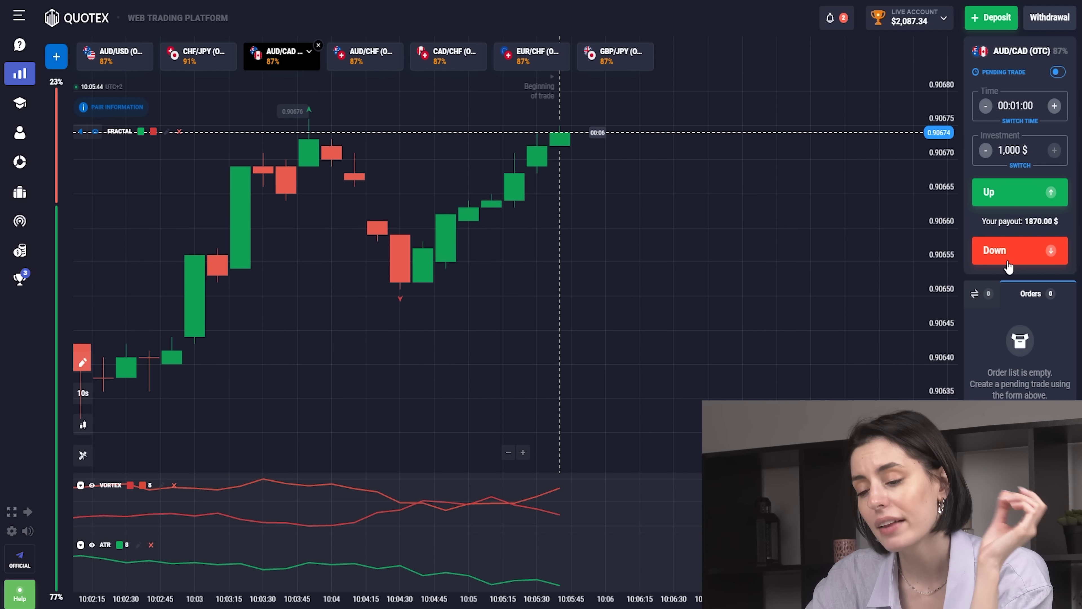
# Step: Place two one-minute Down trades of $1,000 each on AUD/CAD (OTC)
pyautogui.click(1008, 266)
pyautogui.click(1009, 265)
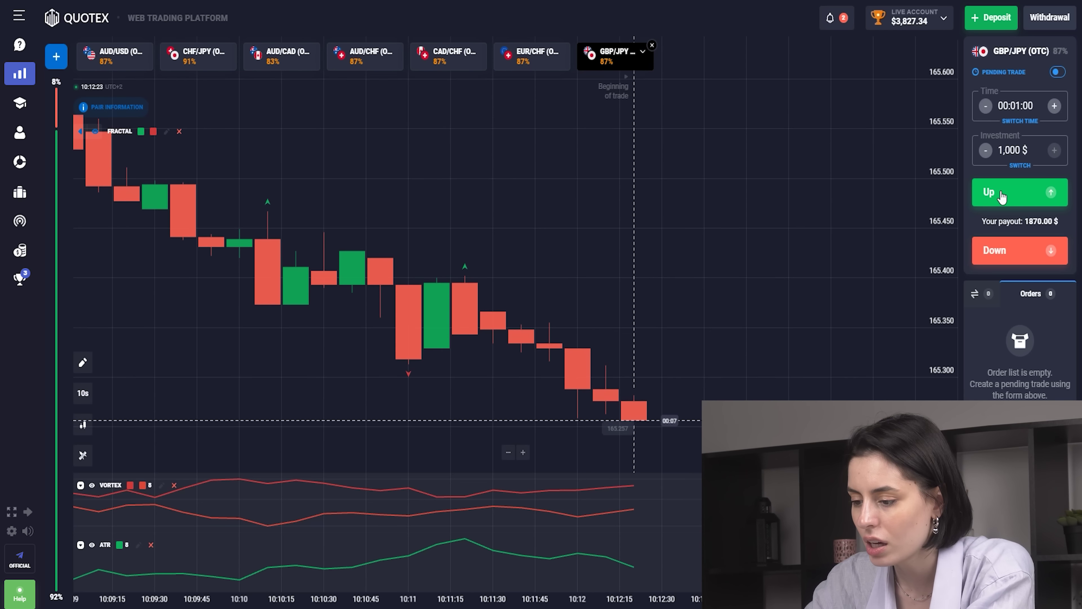
# Step: Place two one-minute Up trades of $1,000 each on GBP/JPY (OTC)
pyautogui.click(1002, 197)
pyautogui.click(1001, 197)
pyautogui.click(1001, 197)
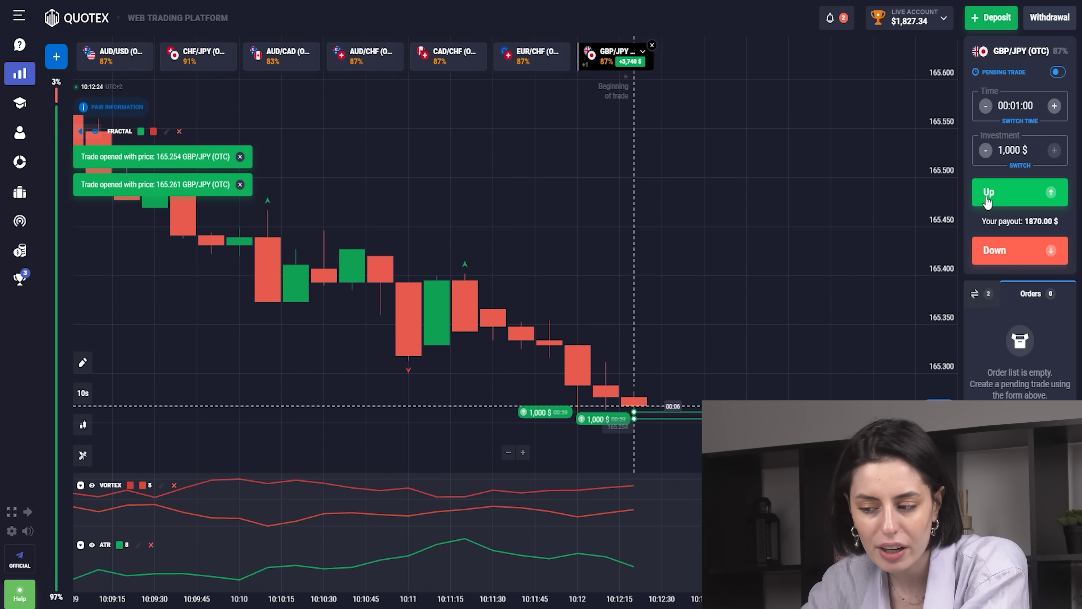